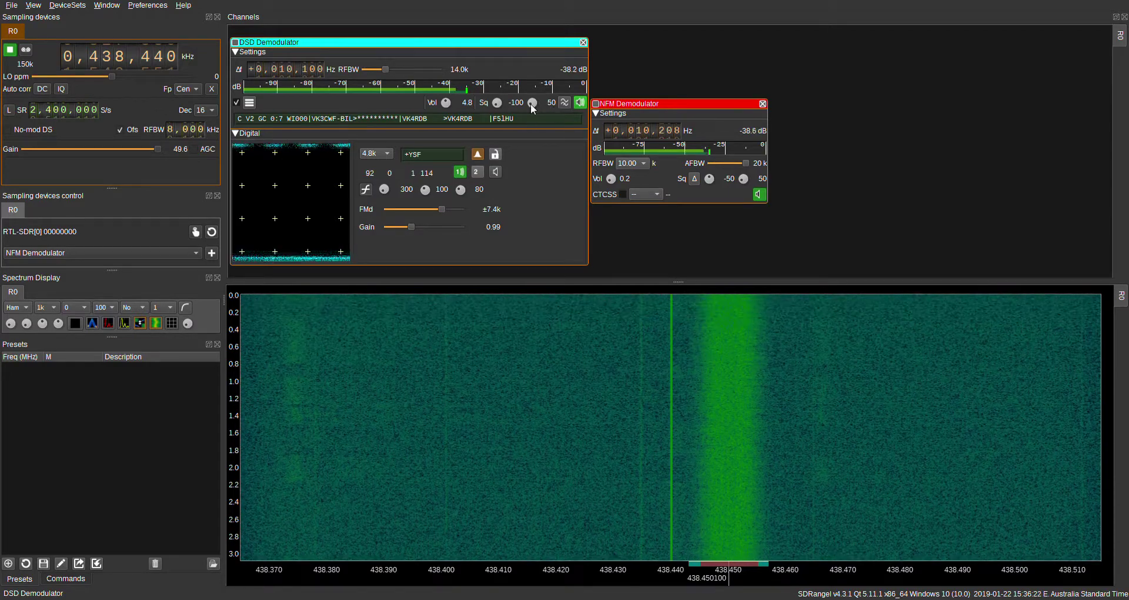
scroll(447, 102, up, 3)
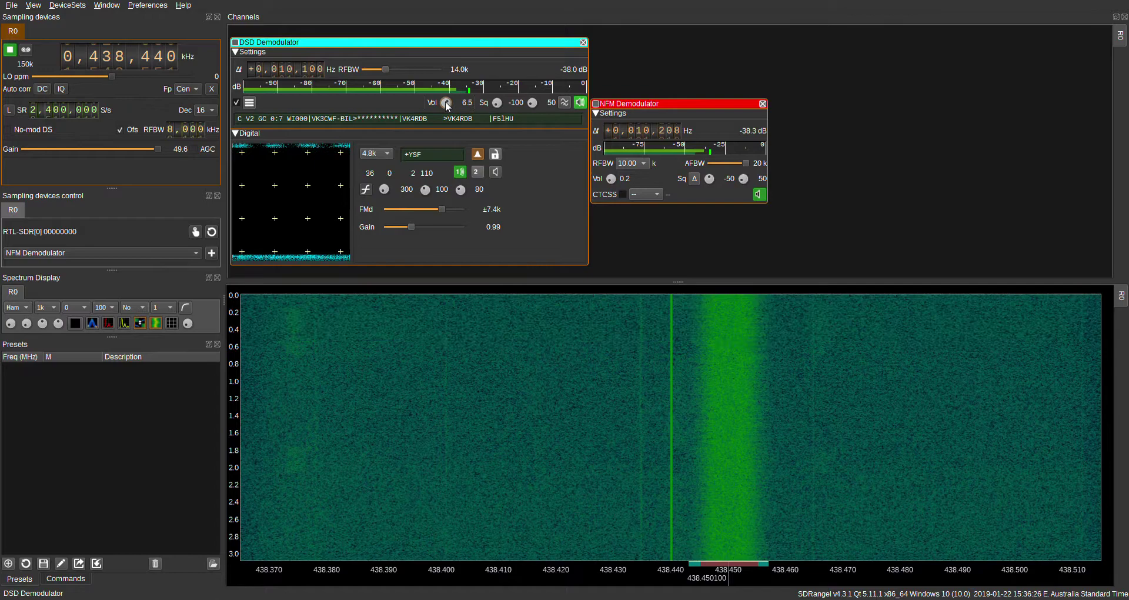
scroll(449, 102, up, 3)
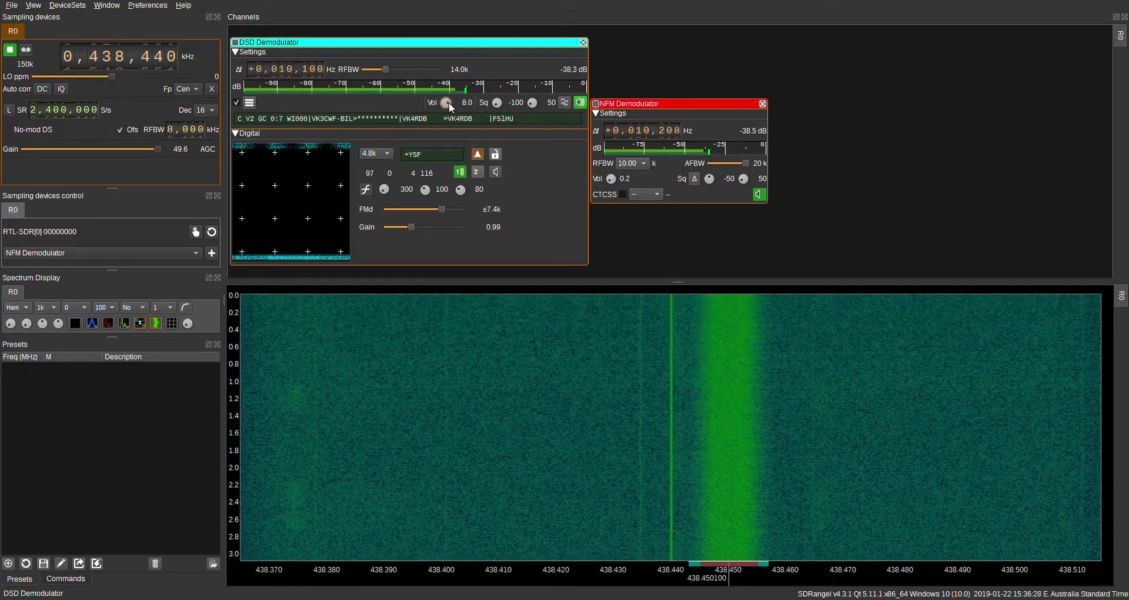
Step: Engage the DSD symbol PLL lock, then release it, comparing the decoding each way
click(494, 157)
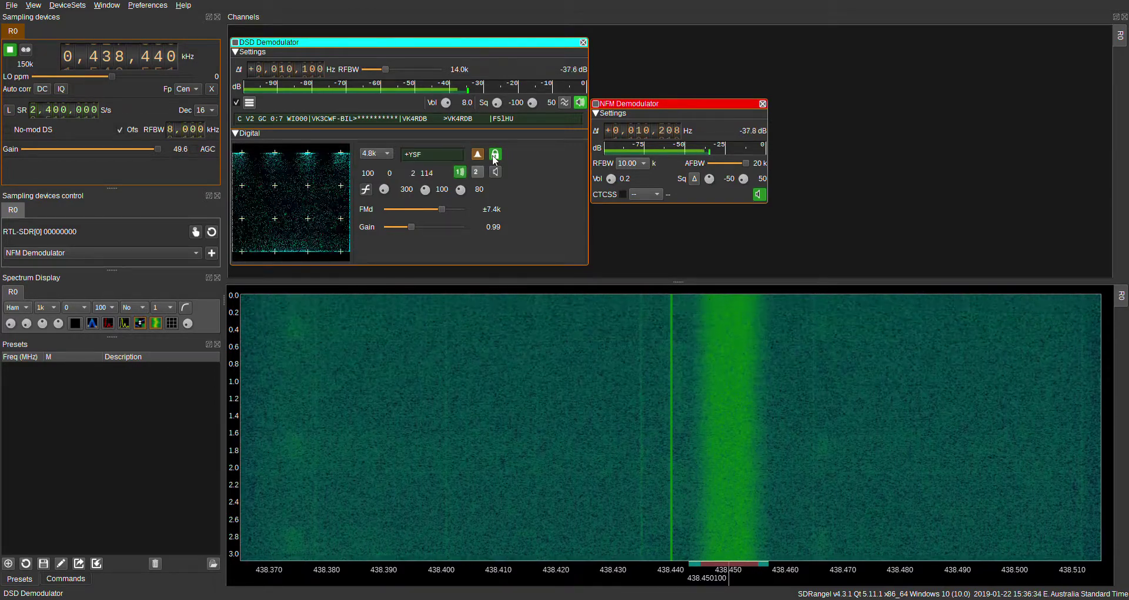
click(494, 155)
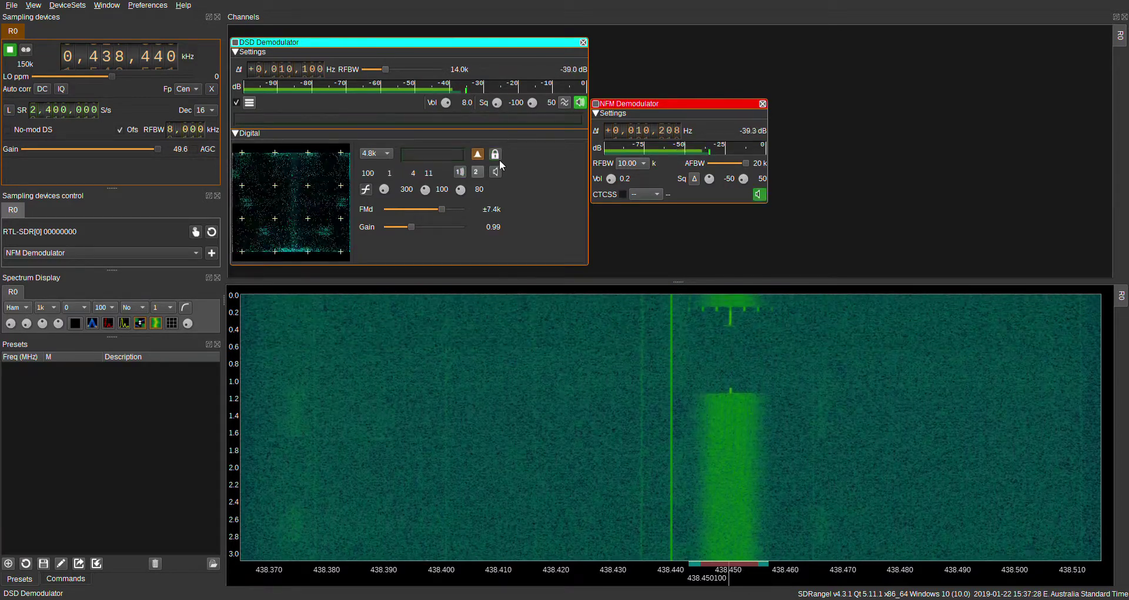
Step: Re-lock the symbol PLL onto the signal and mute the slot 2 audio
click(496, 155)
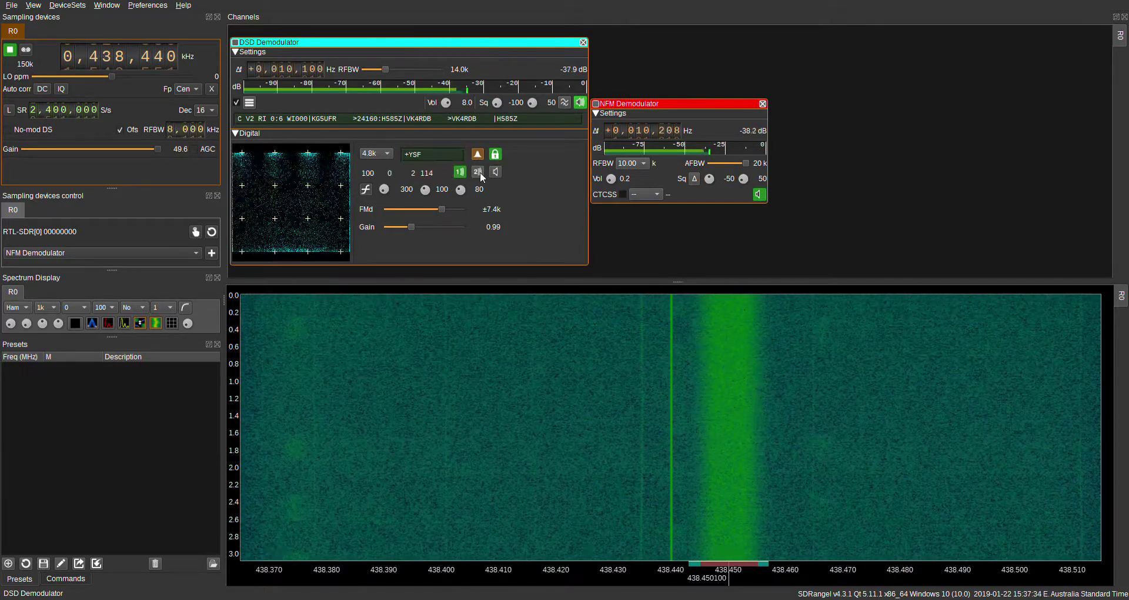
click(478, 172)
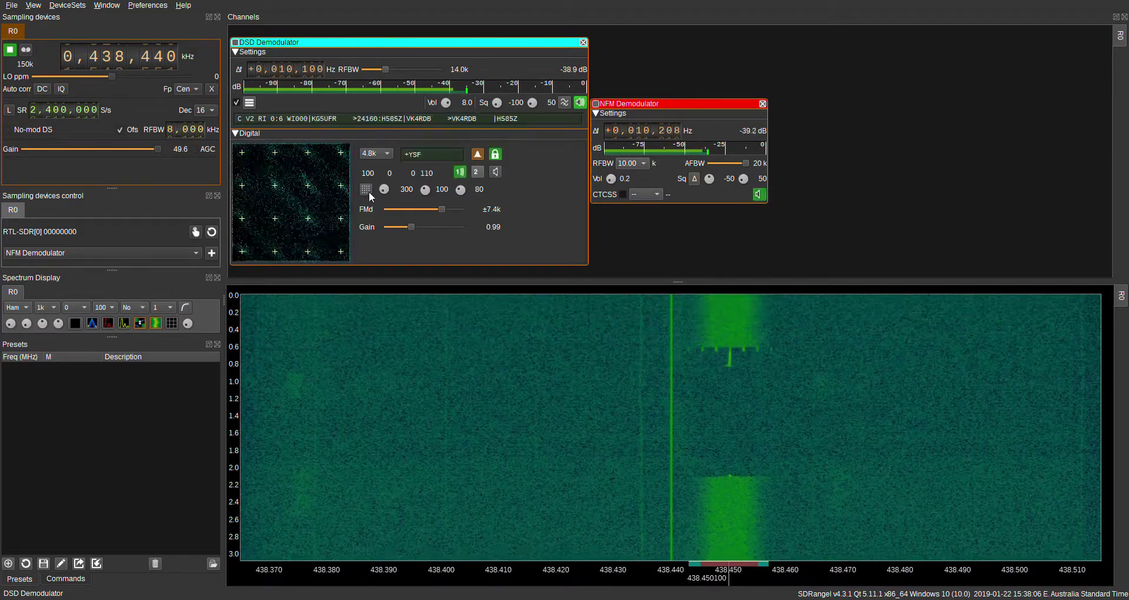
Step: Switch the constellation between transitions and scattered points, releasing the symbol PLL lock
click(367, 190)
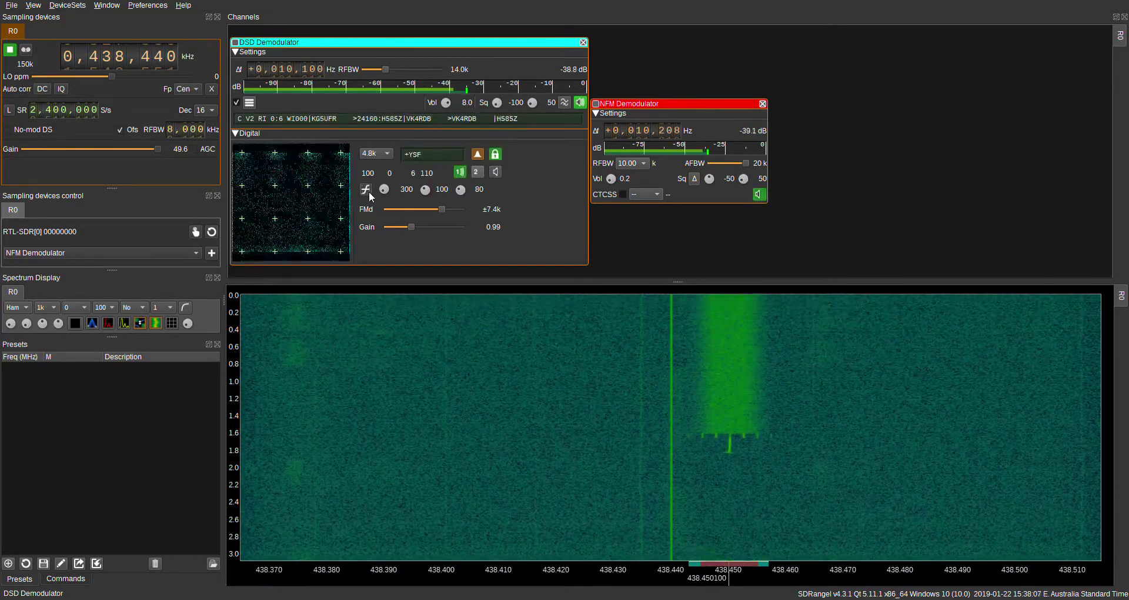
click(495, 154)
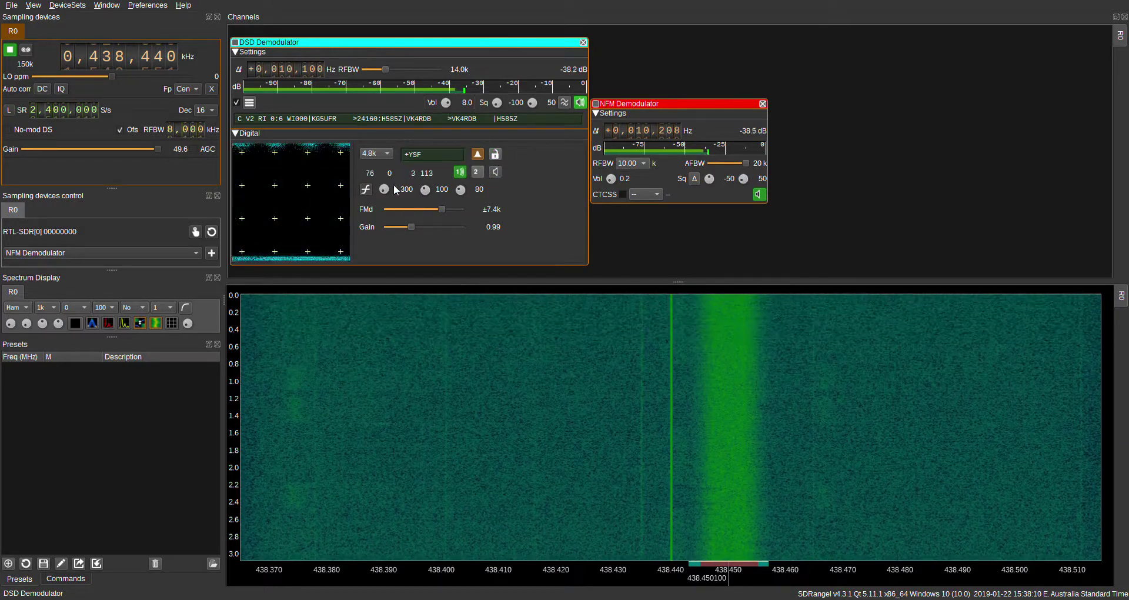
click(366, 190)
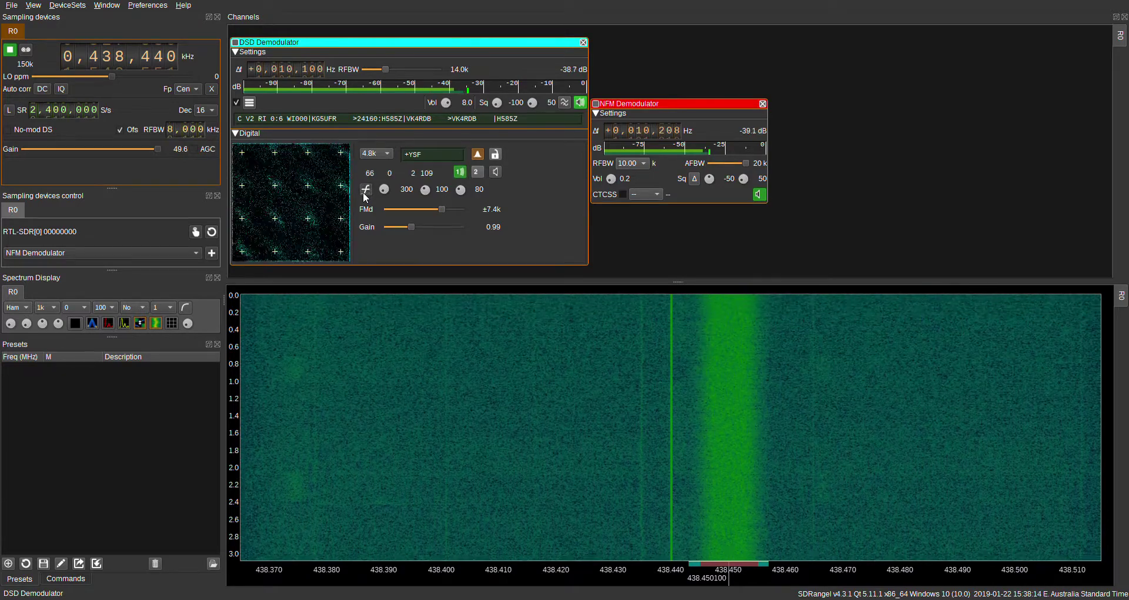
click(364, 191)
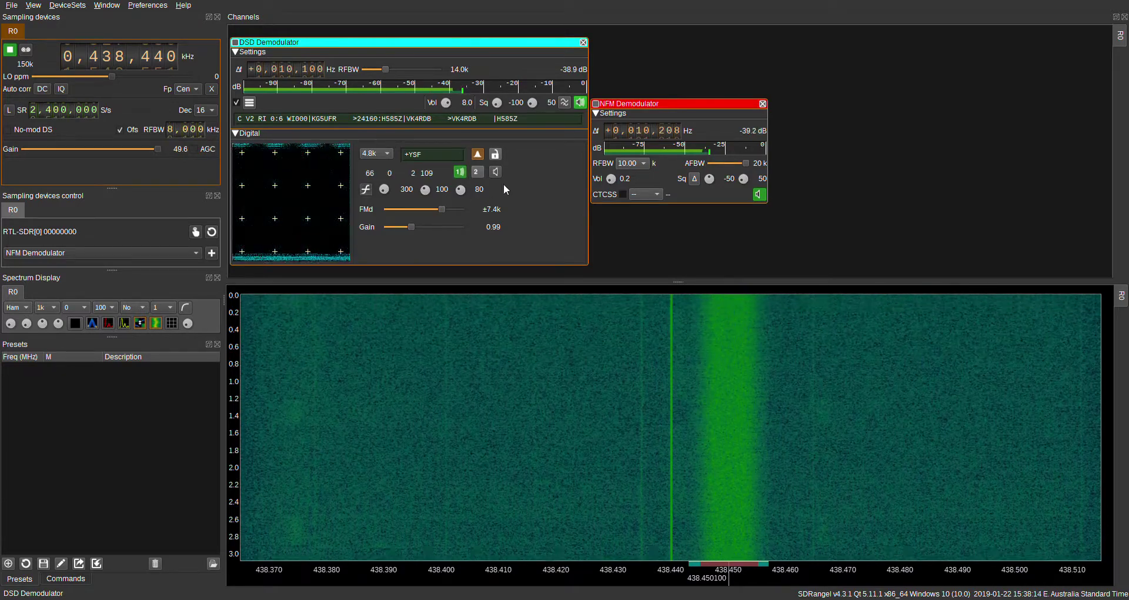
Step: Try the triangle button, re-lock the symbol PLL, then release the lock for good
click(478, 156)
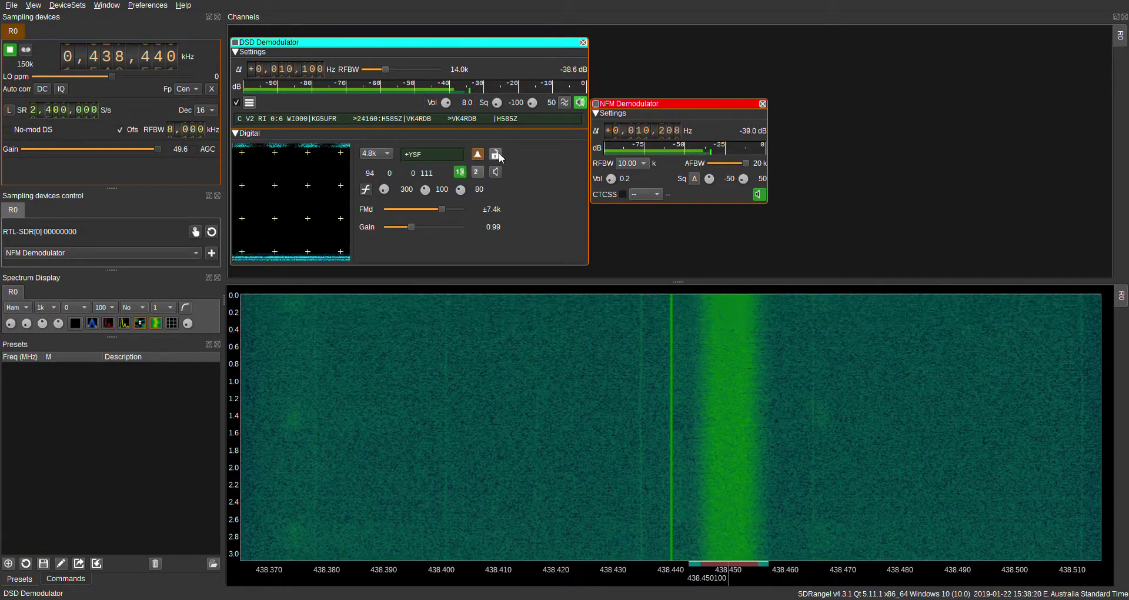
click(496, 156)
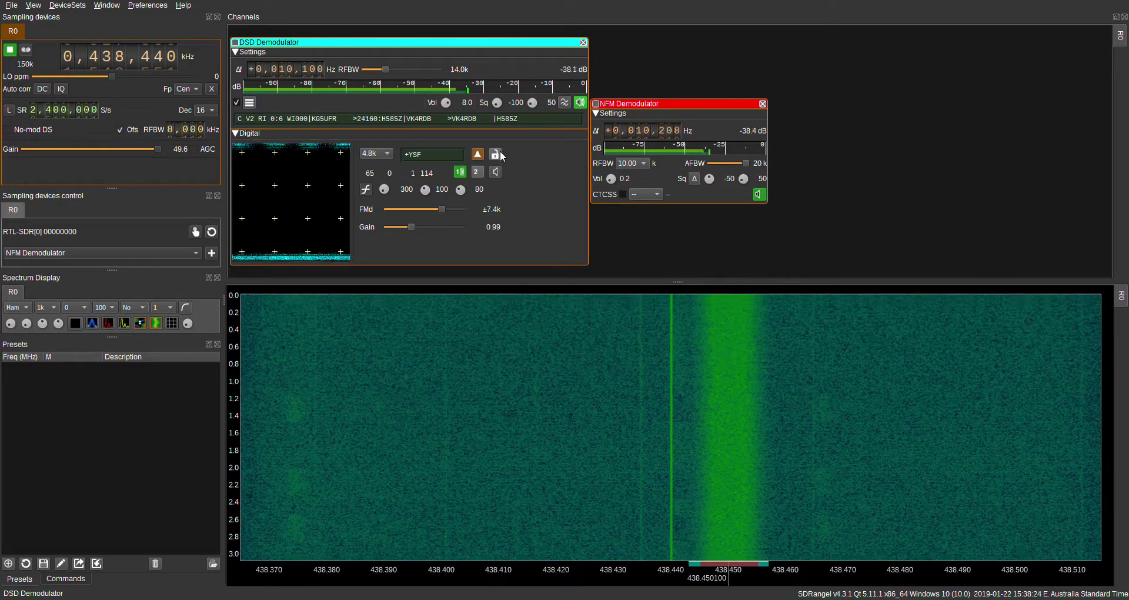
click(497, 155)
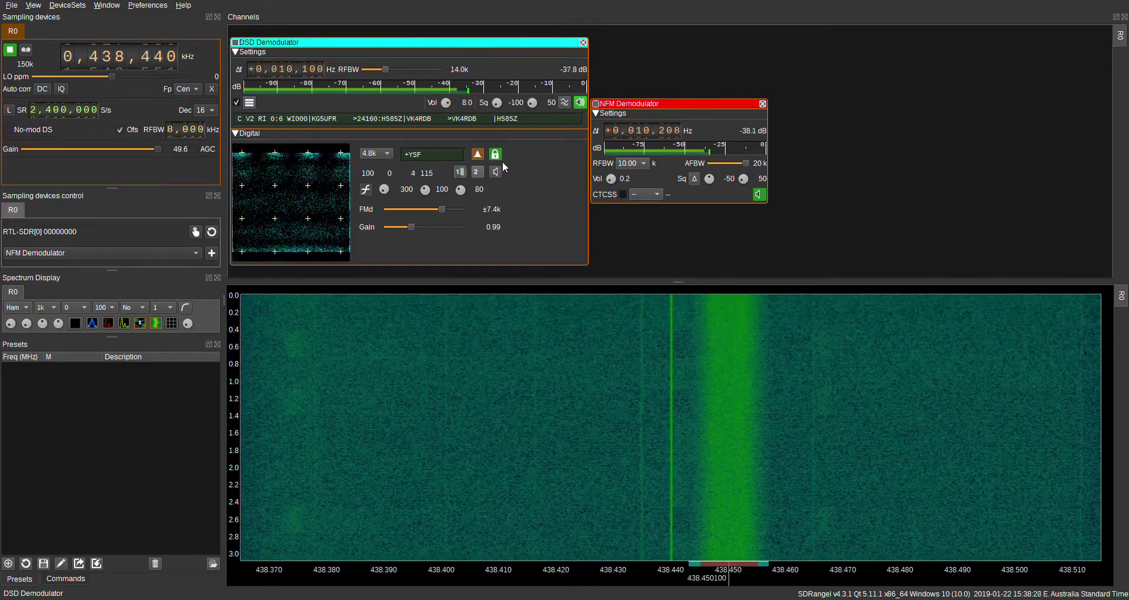
click(496, 155)
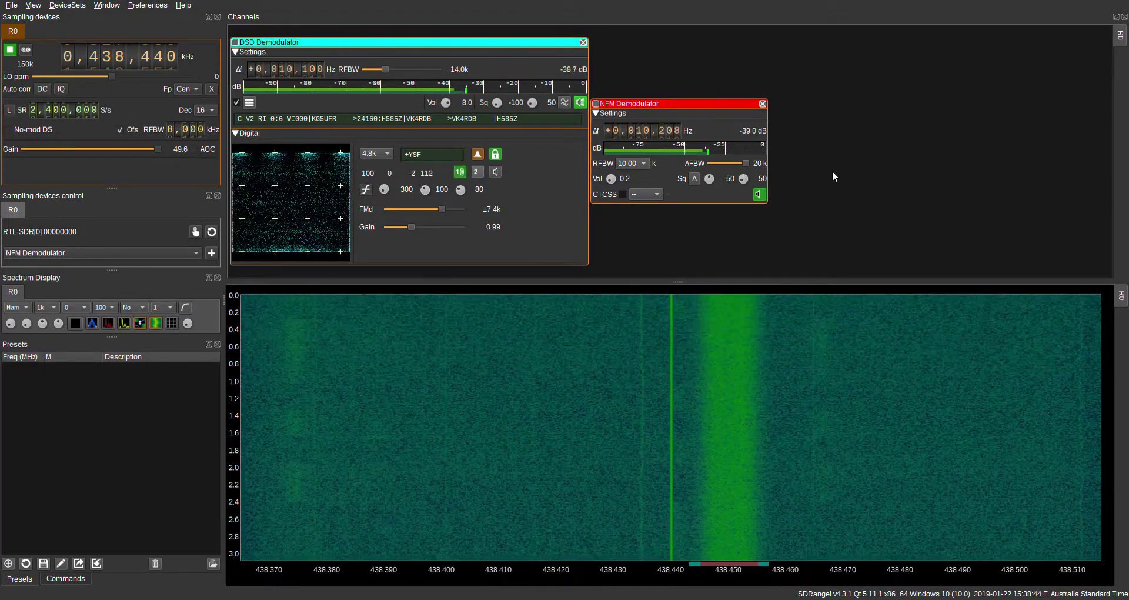
click(496, 154)
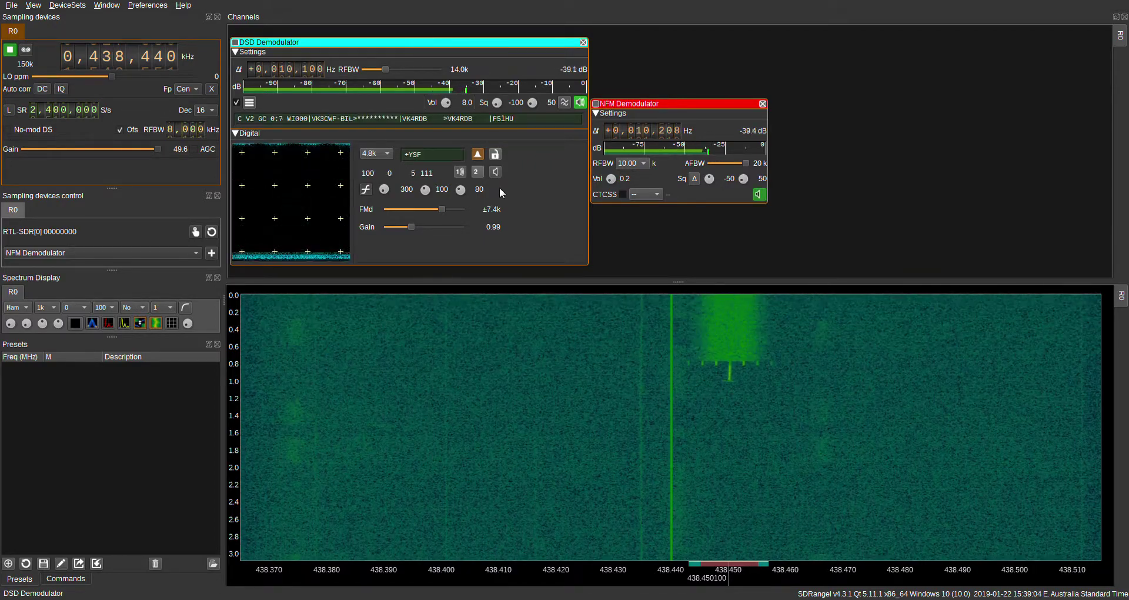
click(494, 155)
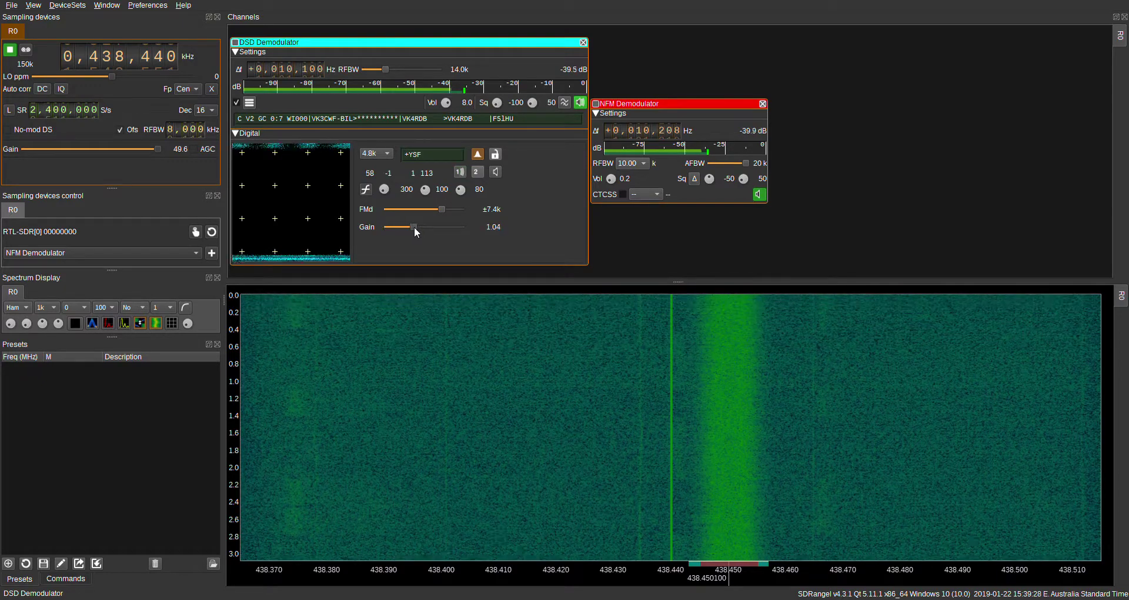
drag(412, 227, 413, 227)
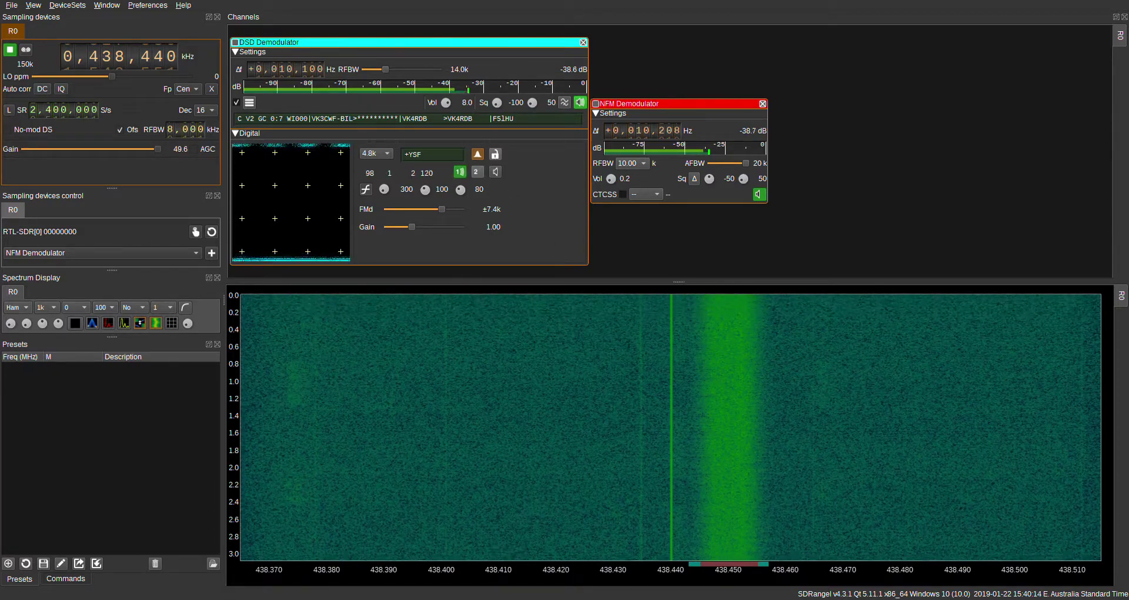
Step: Lock the symbol PLL and turn the triangle symbol scope mode back on
click(495, 155)
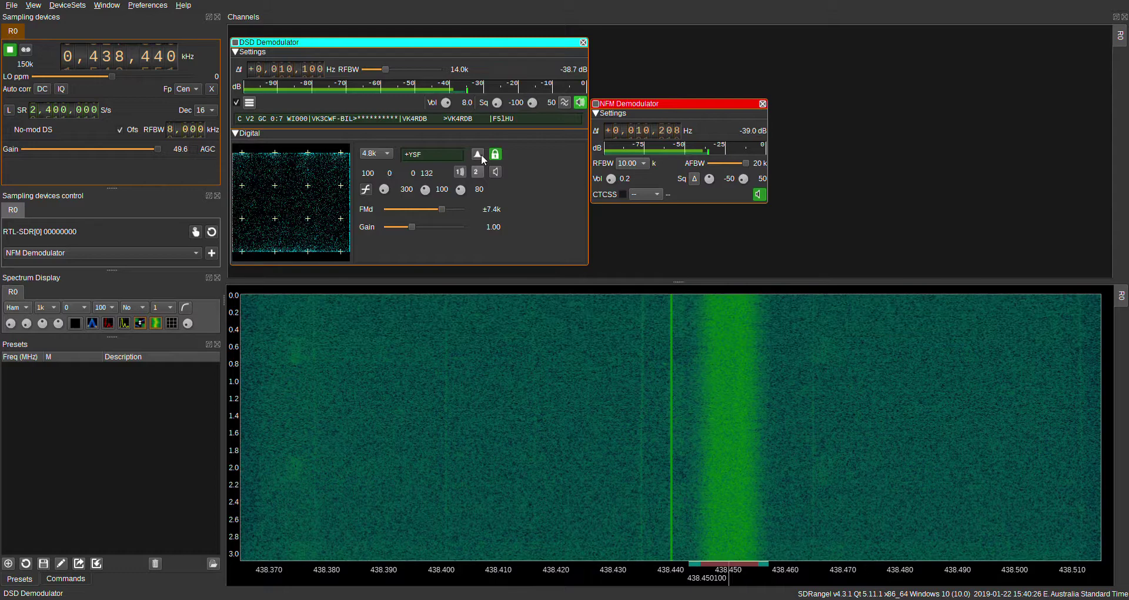
click(479, 154)
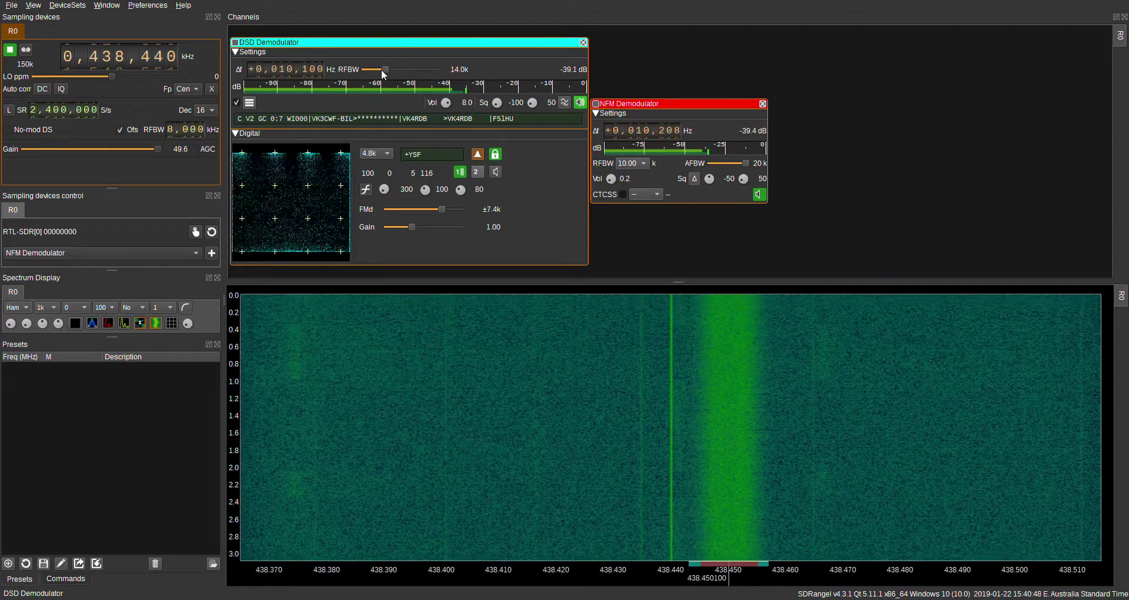
Step: Set the DSD demodulator's RFBW slider to 16.0k
drag(382, 70, 390, 69)
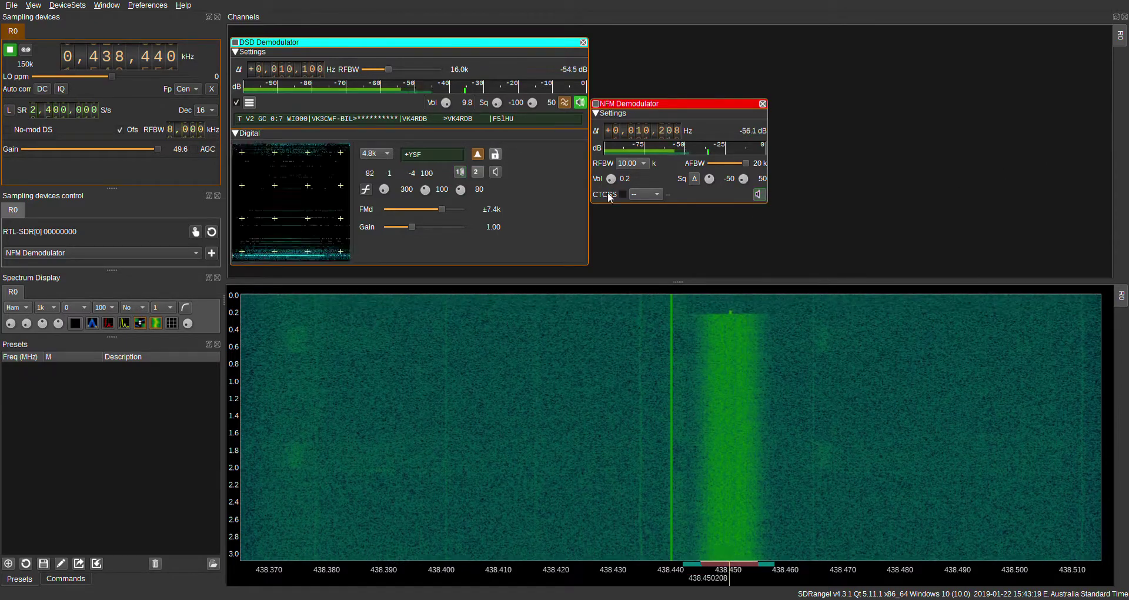
Step: Lock the symbol PLL on the new transmission, then re-lock it after the volume change
click(495, 157)
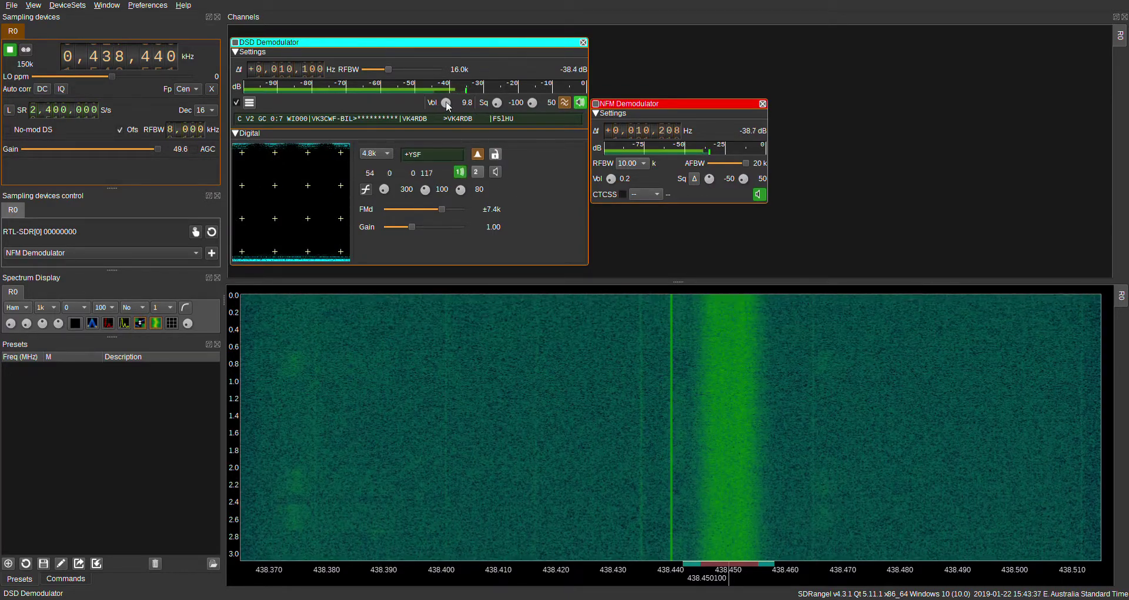
scroll(445, 102, up, 2)
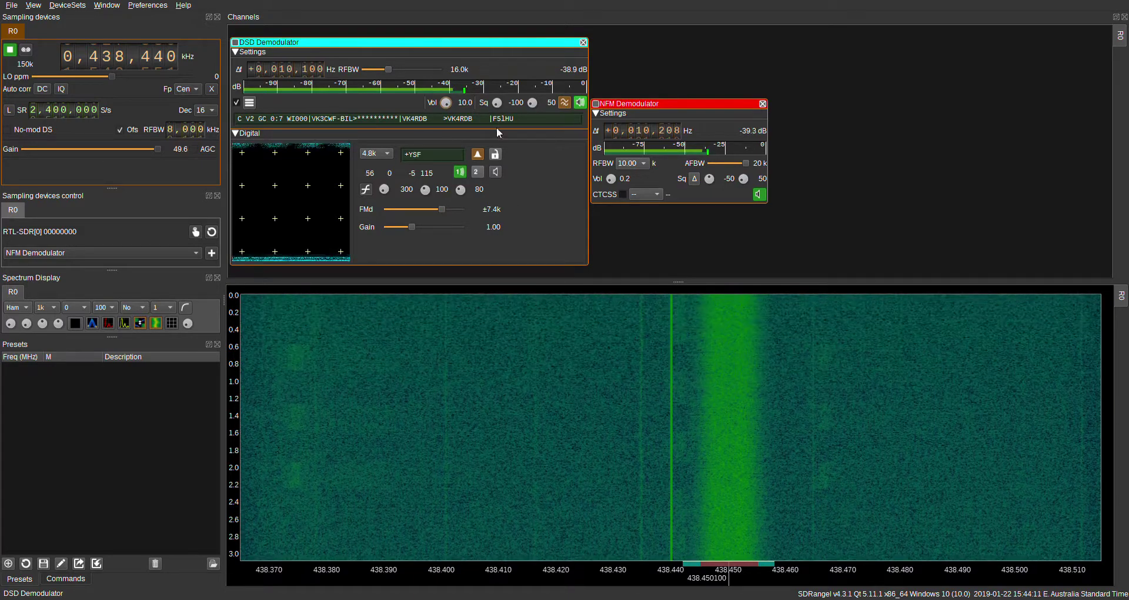
click(495, 155)
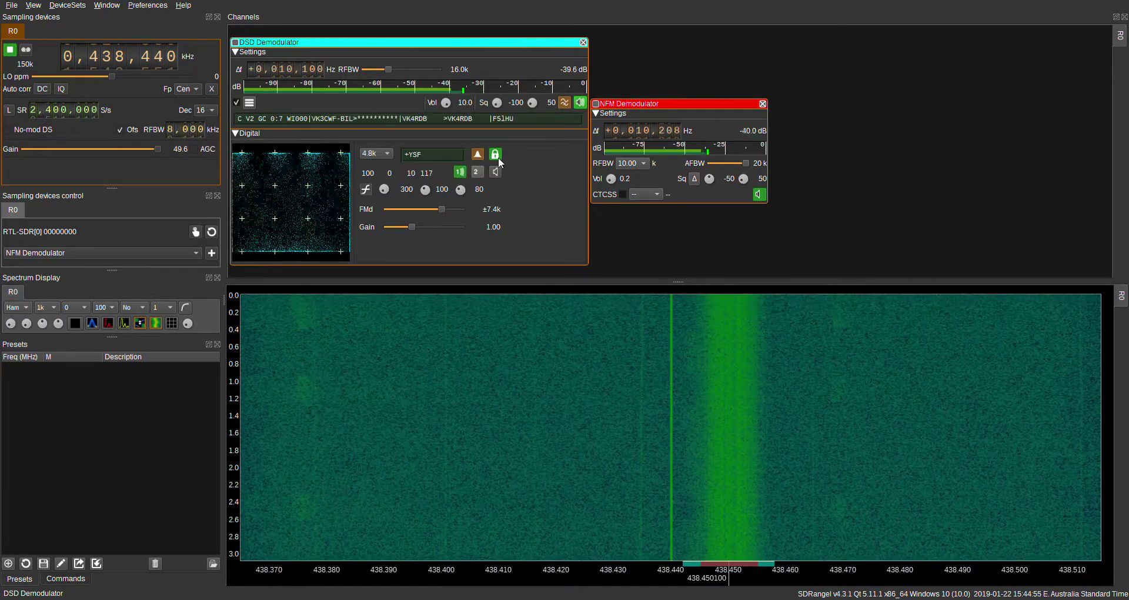
Step: Toggle the symbol PLL lock off, back on, and off again
click(495, 155)
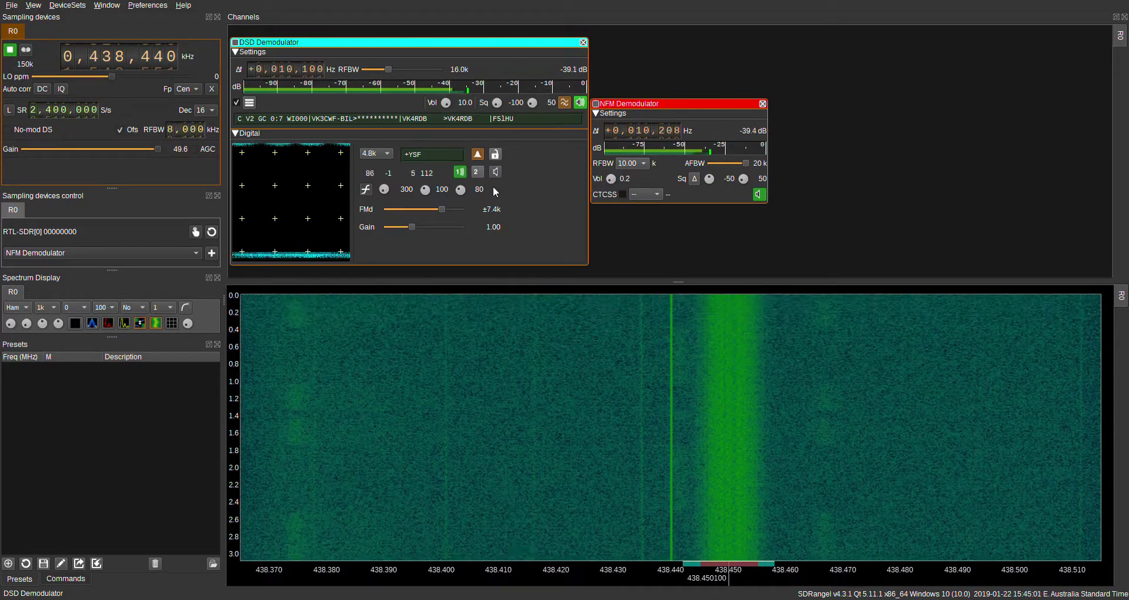
click(496, 155)
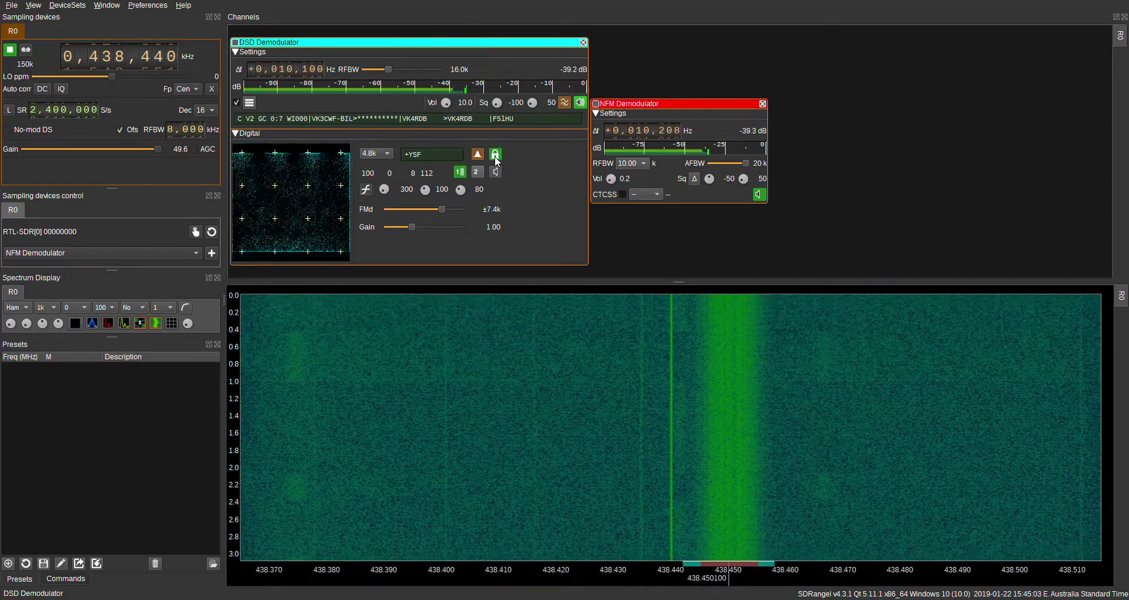
click(495, 157)
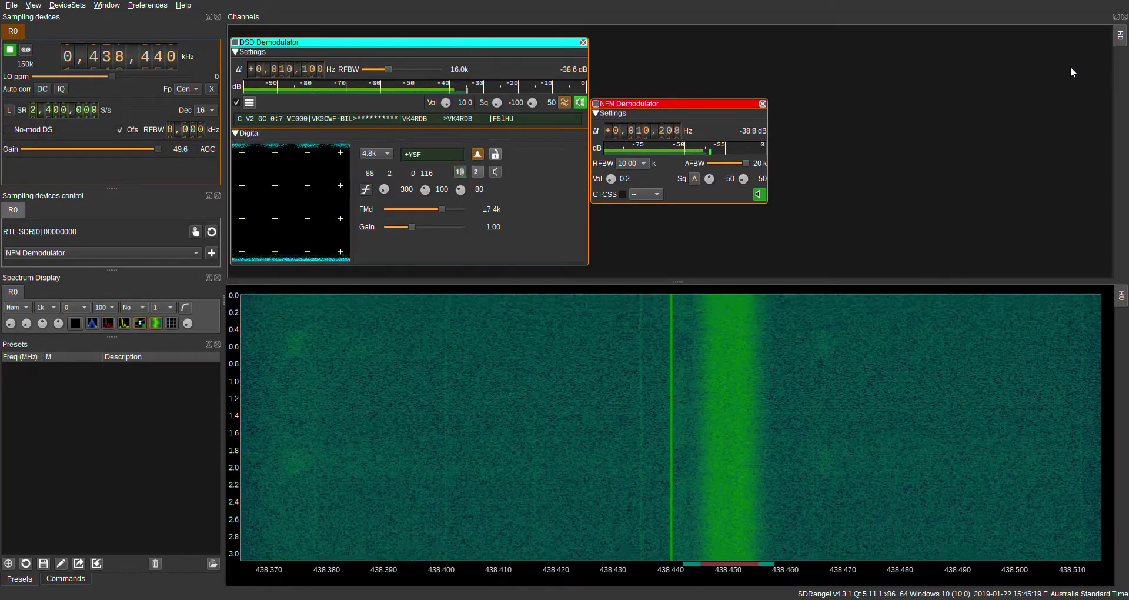
Step: Unmute the NFM audio, turn on the DSD triangle scope mode, and lock the PLL on the new caller
click(759, 194)
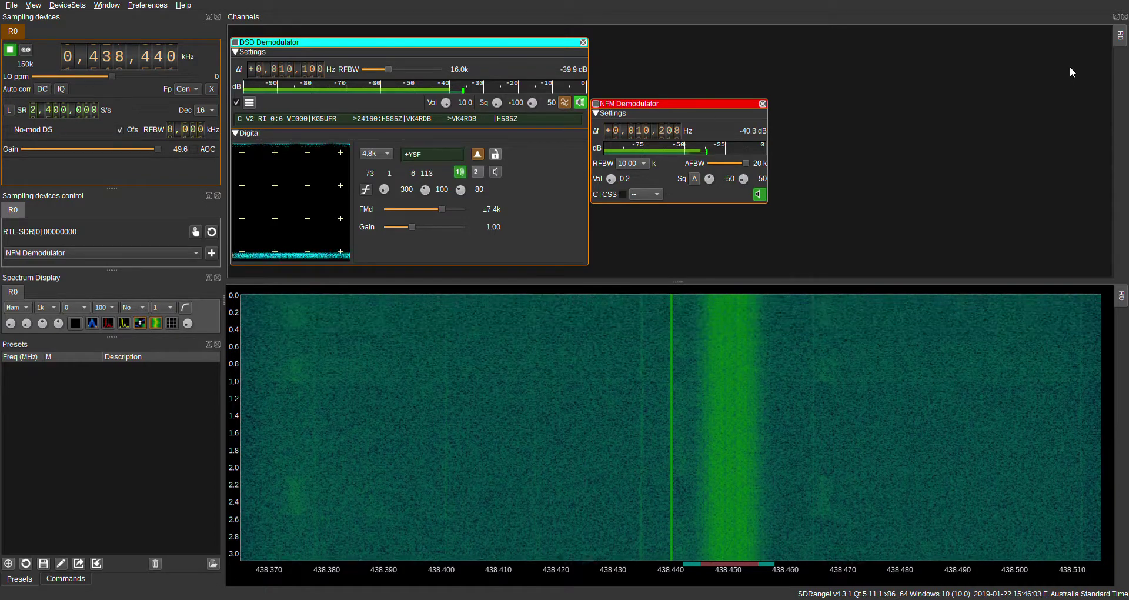
click(479, 154)
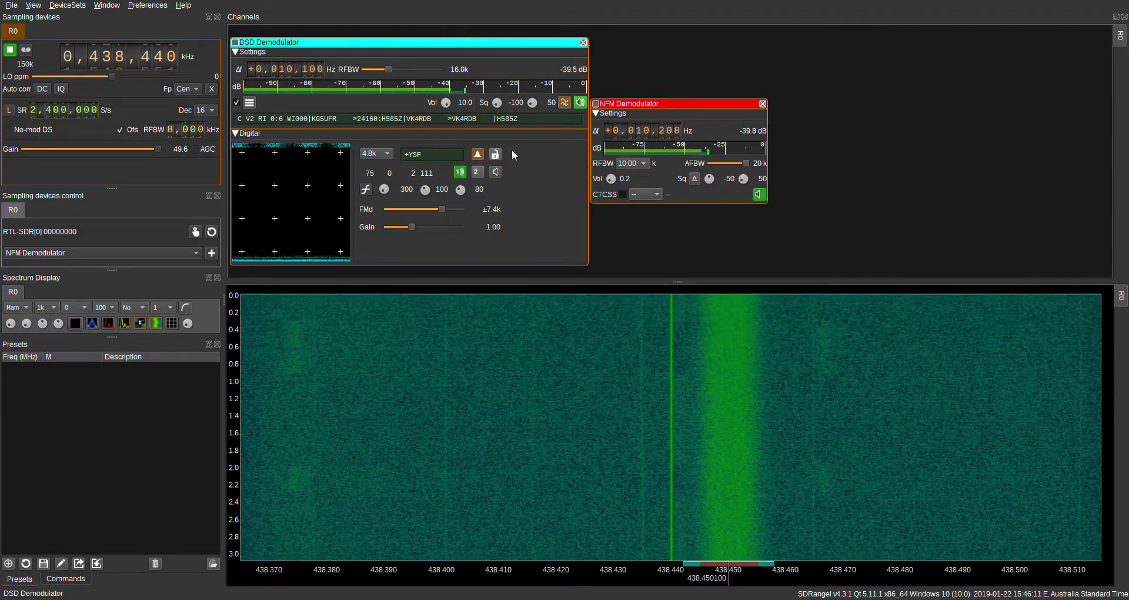
click(495, 154)
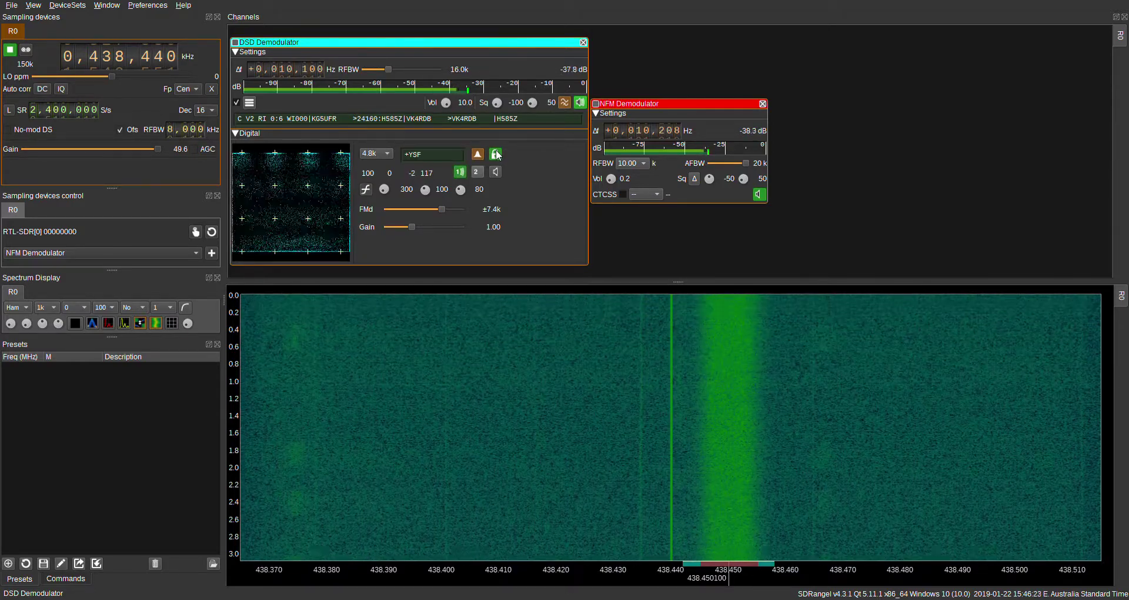
Step: Switch symbol PLL locking off, on, then off again while watching the constellation
click(496, 155)
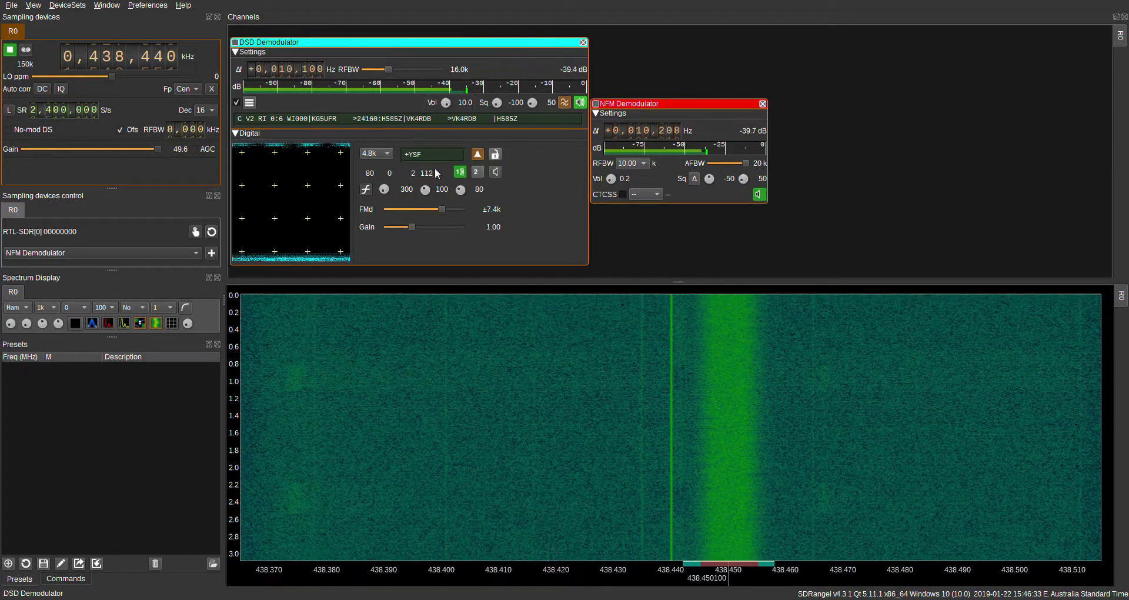
click(495, 155)
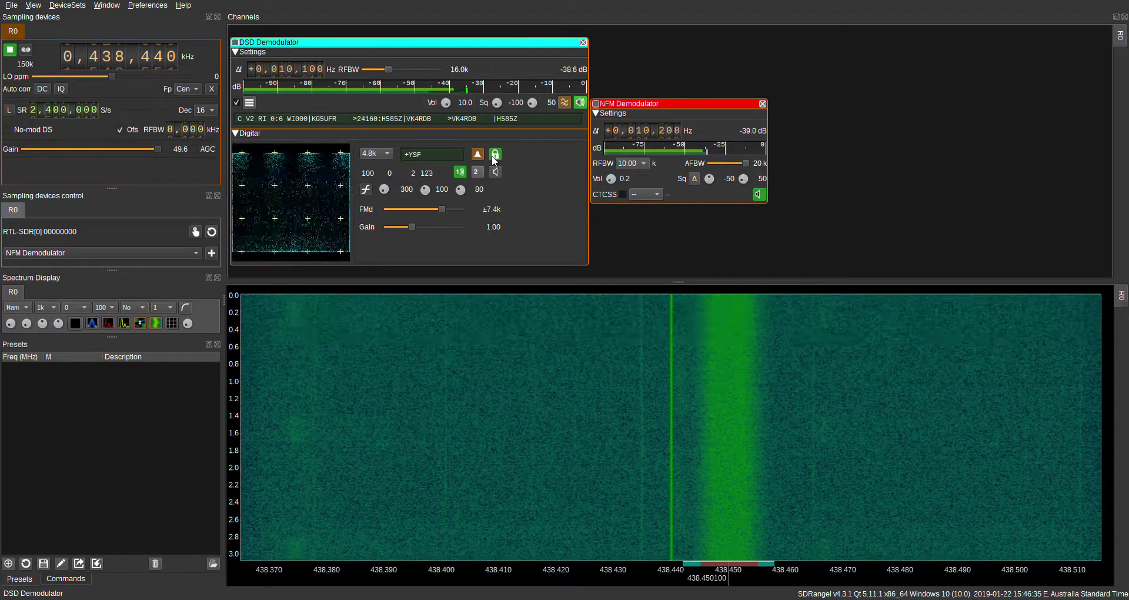
click(494, 157)
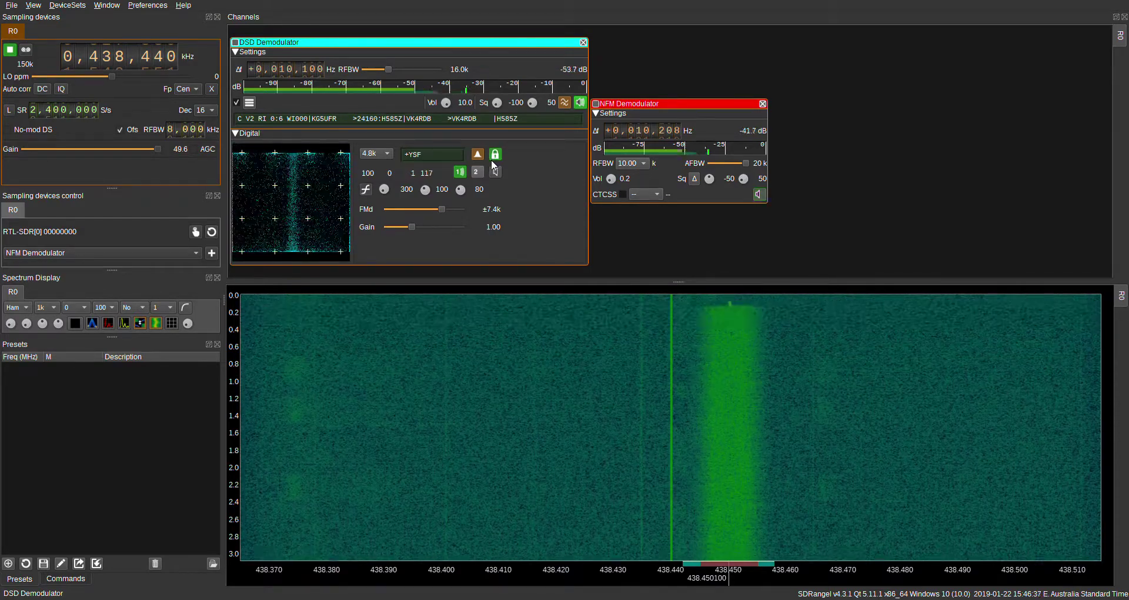